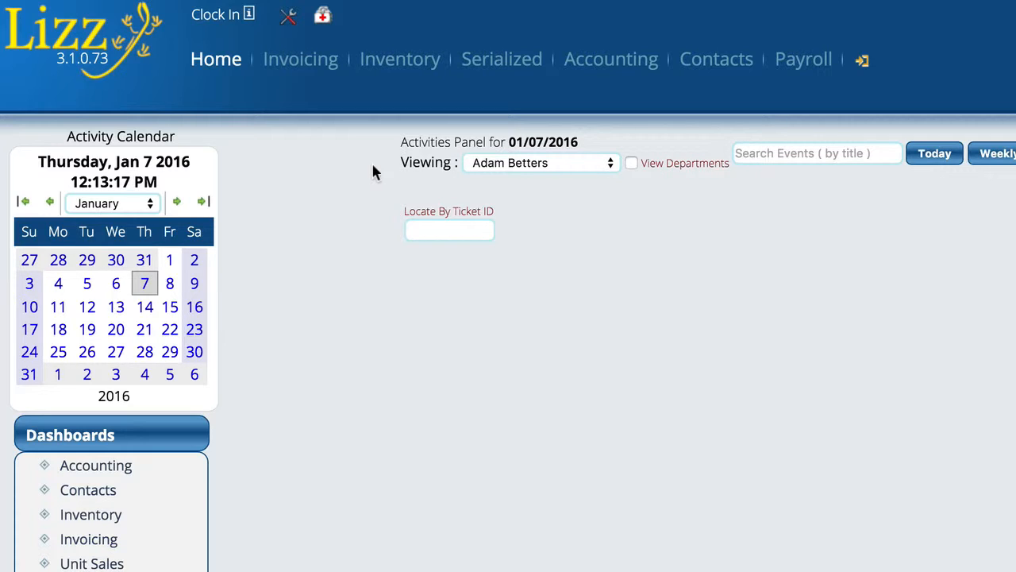
- Locate the open in-store invoices of type Parts Sale and review the resulting invoice list
{"action": "left_click", "coordinate": [302, 65]}
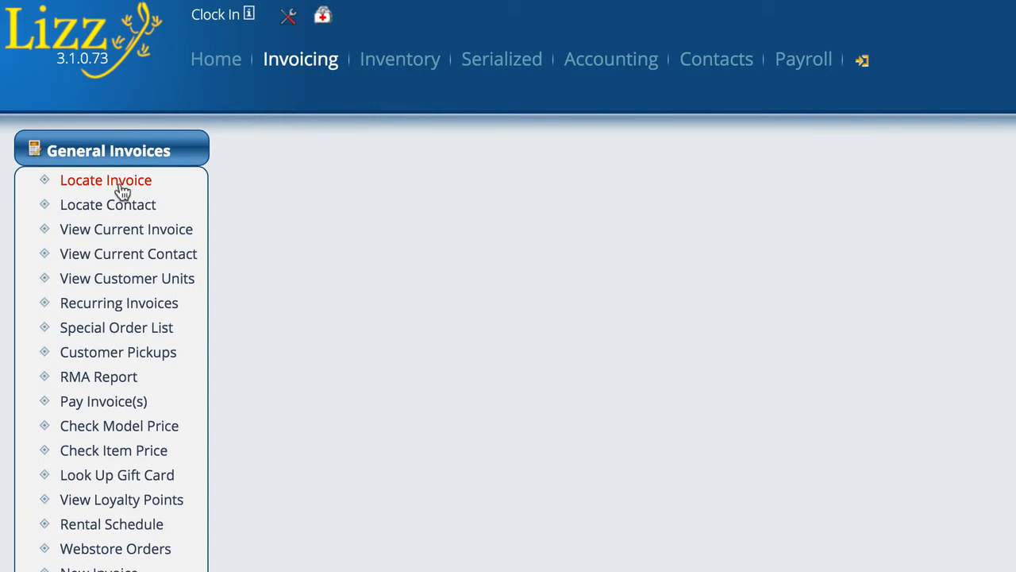
{"action": "left_click", "coordinate": [119, 186]}
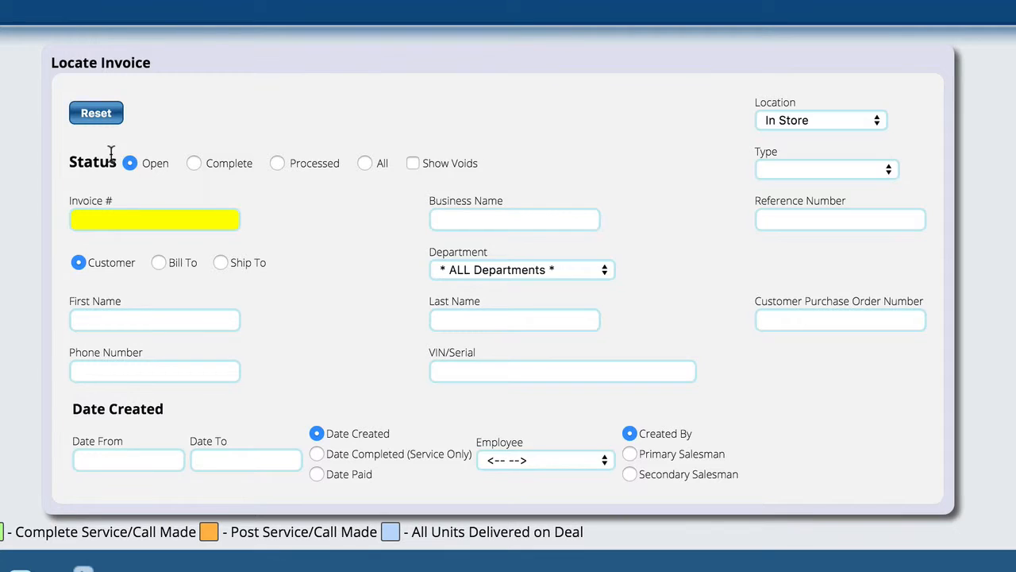
{"action": "left_click", "coordinate": [790, 170]}
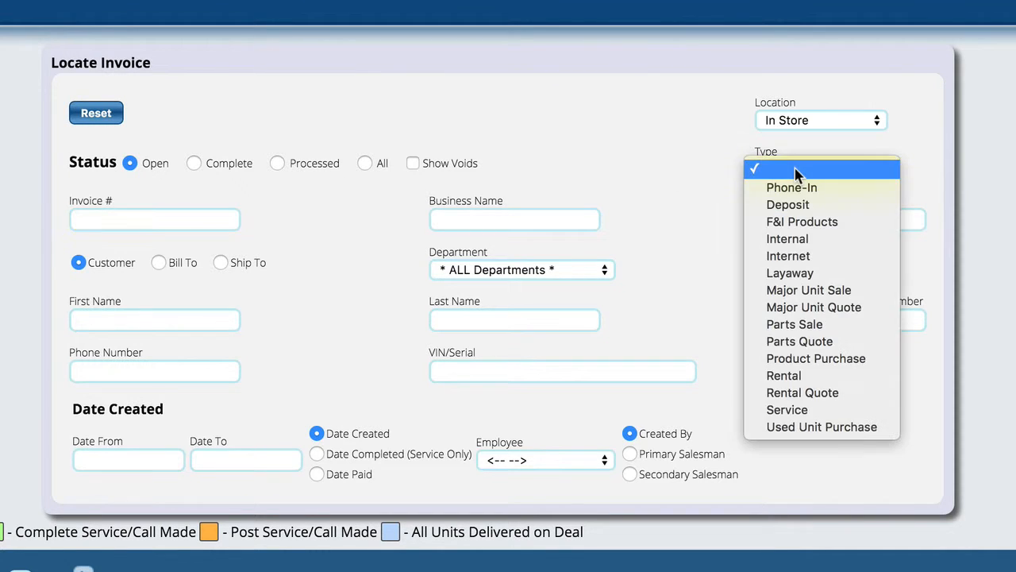
{"action": "left_click", "coordinate": [810, 324]}
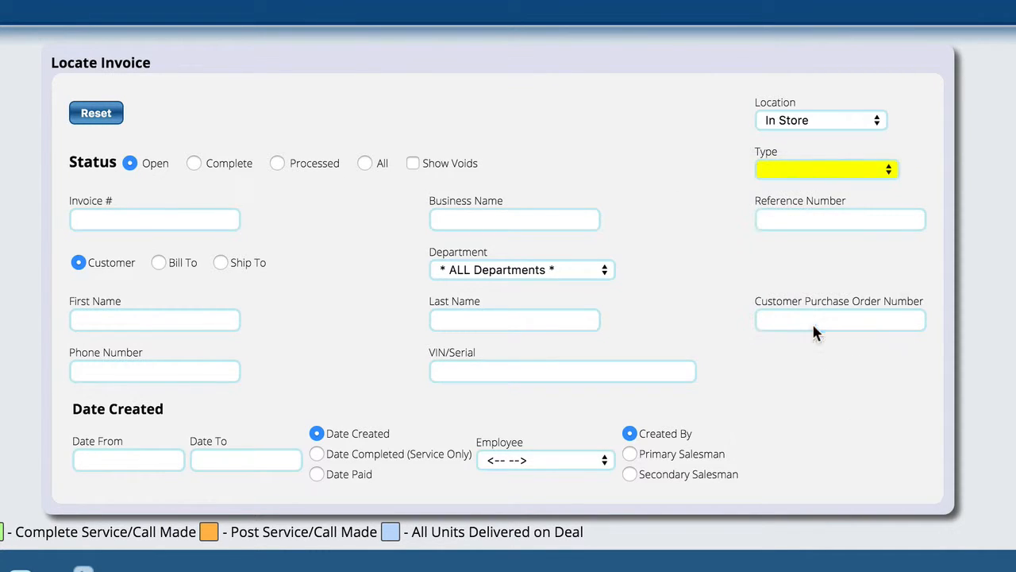
{"action": "scroll", "coordinate": [963, 303], "scroll_direction": "down", "scroll_amount": 4}
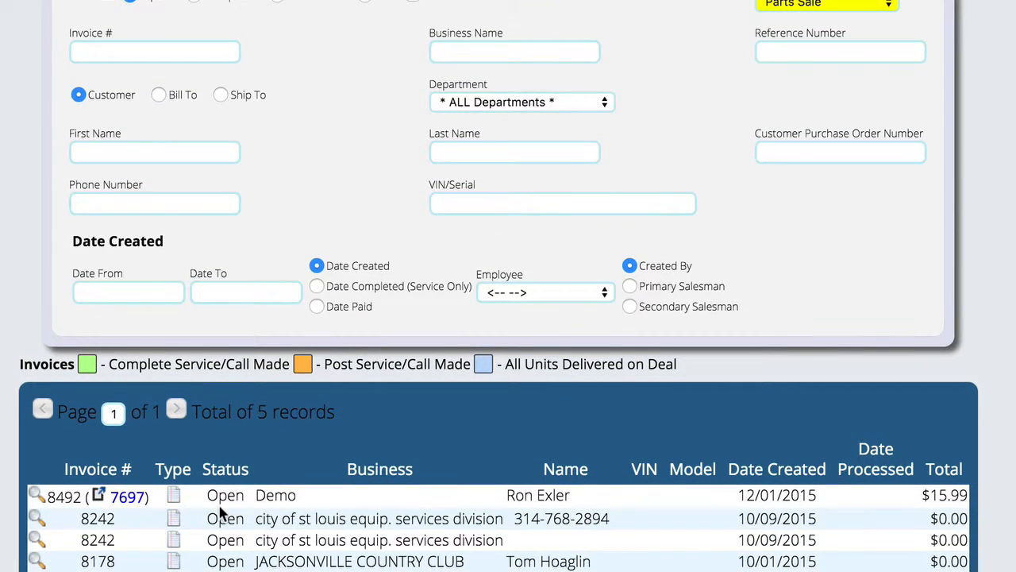
{"action": "scroll", "coordinate": [52, 498], "scroll_direction": "down", "scroll_amount": 2}
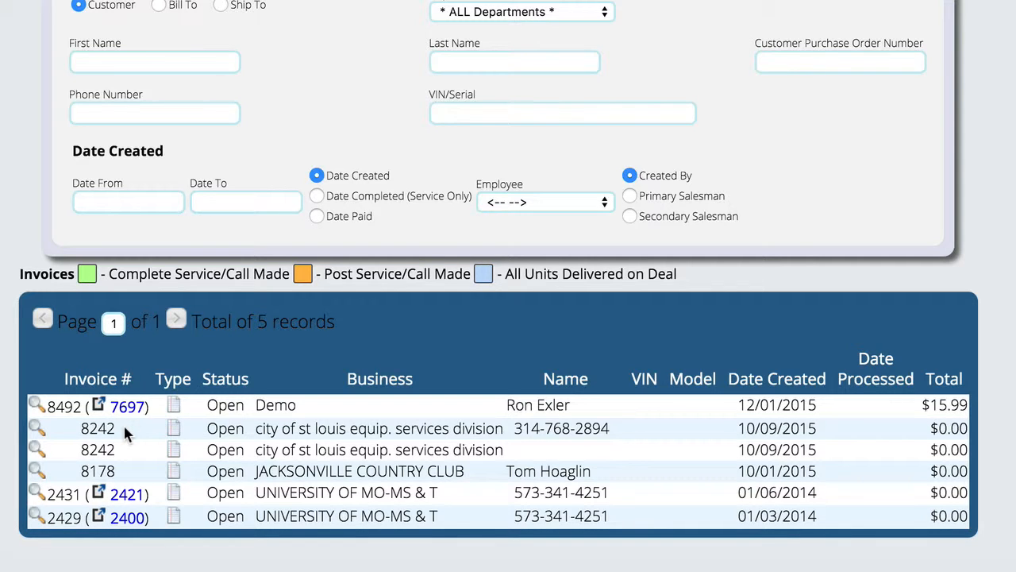
- Open the Demo parts sale invoice created 12/01/2015, examine its details and notes, and return to the invoice search
{"action": "left_click", "coordinate": [37, 405]}
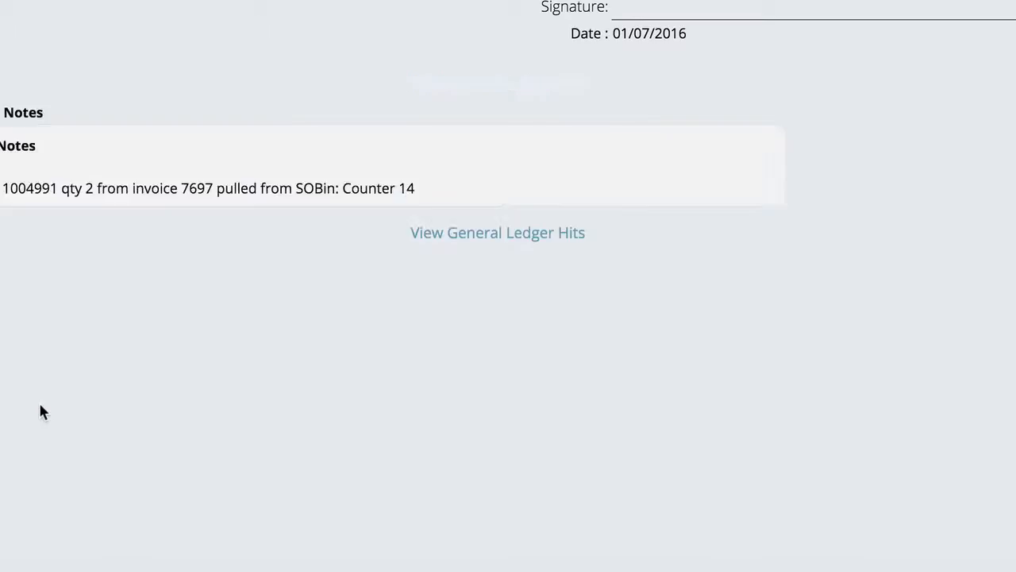
{"action": "scroll", "coordinate": [47, 409], "scroll_direction": "up", "scroll_amount": 5}
{"action": "scroll", "coordinate": [429, 95], "scroll_direction": "up", "scroll_amount": 2}
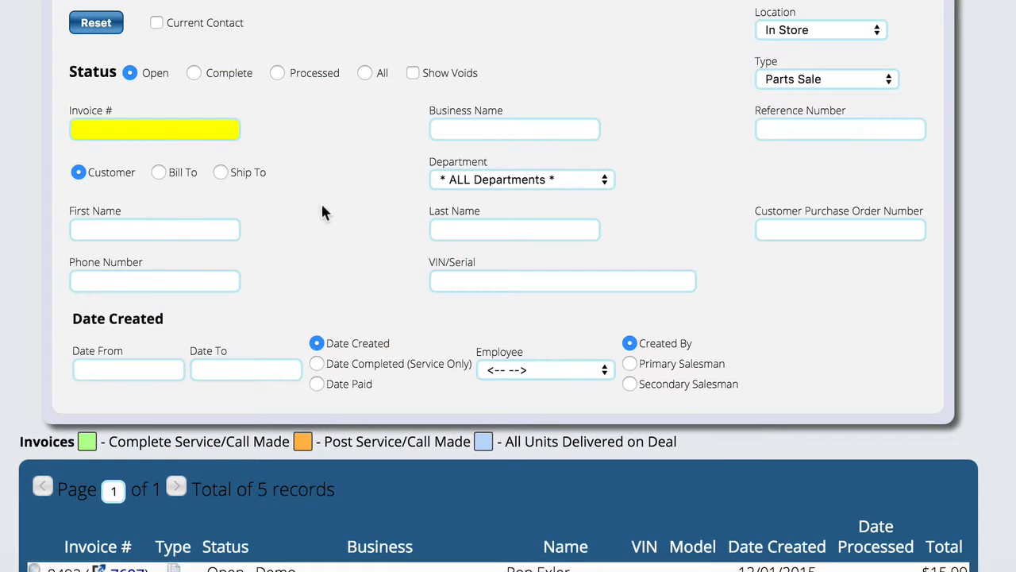
{"action": "scroll", "coordinate": [363, 222], "scroll_direction": "down", "scroll_amount": 3}
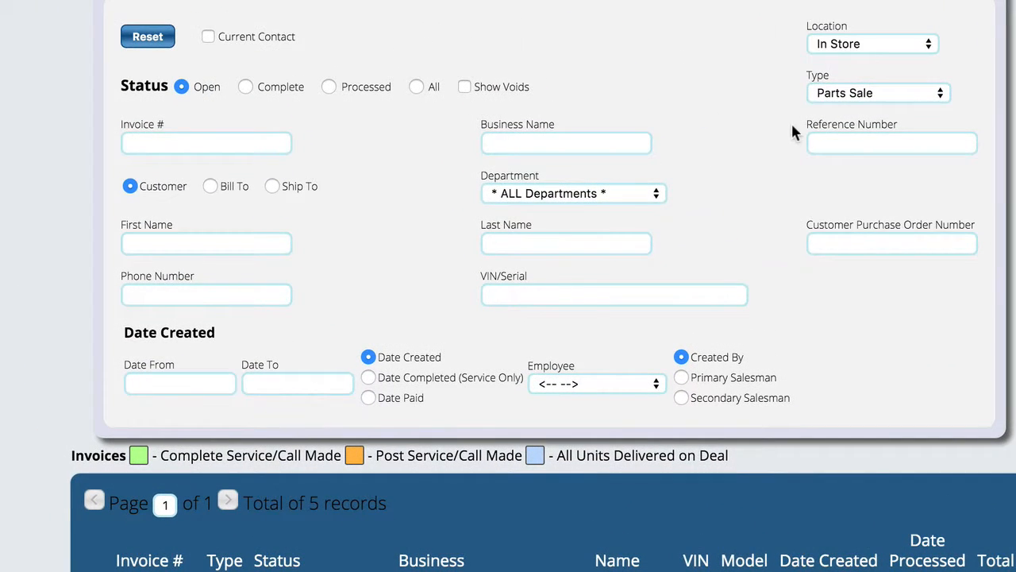
- Change the invoice search type to Service and compare the Complete and Open statuses, finishing on Complete
{"action": "left_click", "coordinate": [859, 96]}
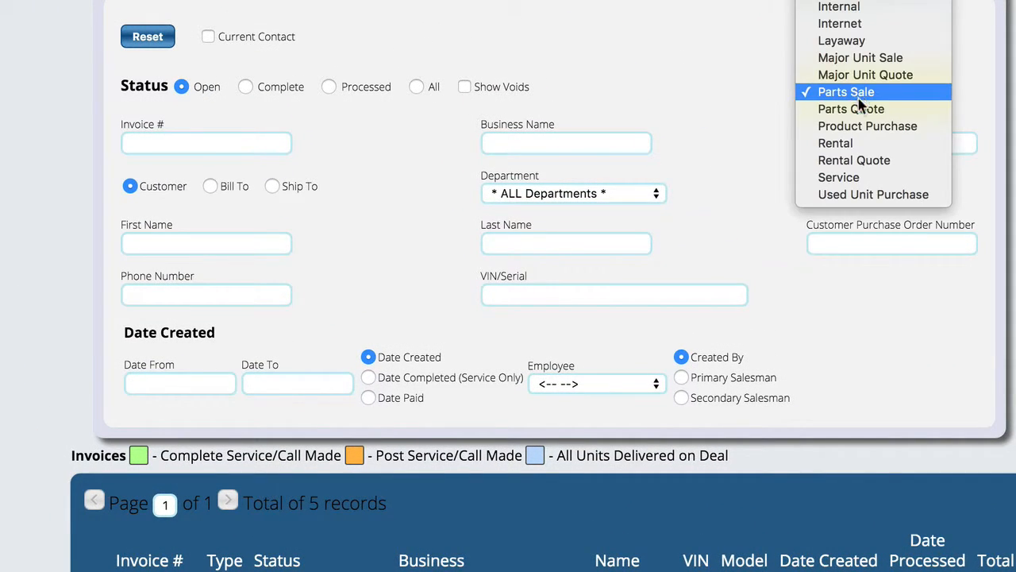
{"action": "left_click", "coordinate": [853, 182]}
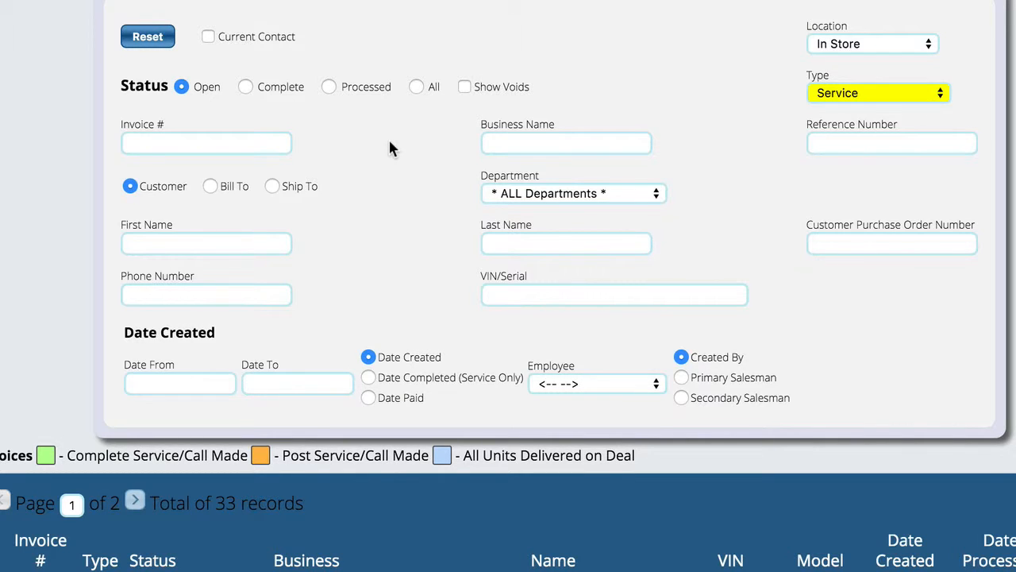
{"action": "left_click", "coordinate": [245, 86]}
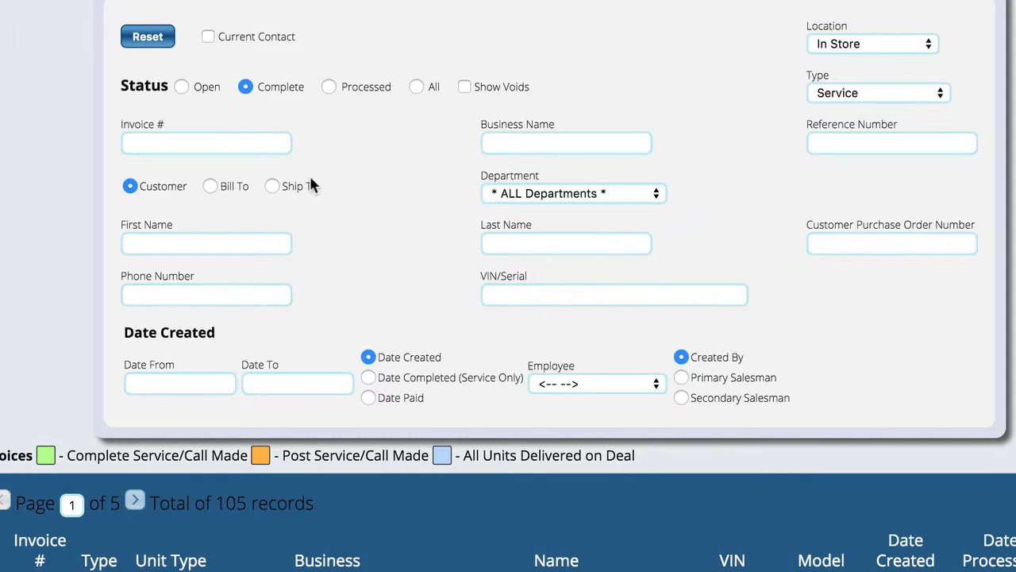
{"action": "left_click", "coordinate": [181, 87]}
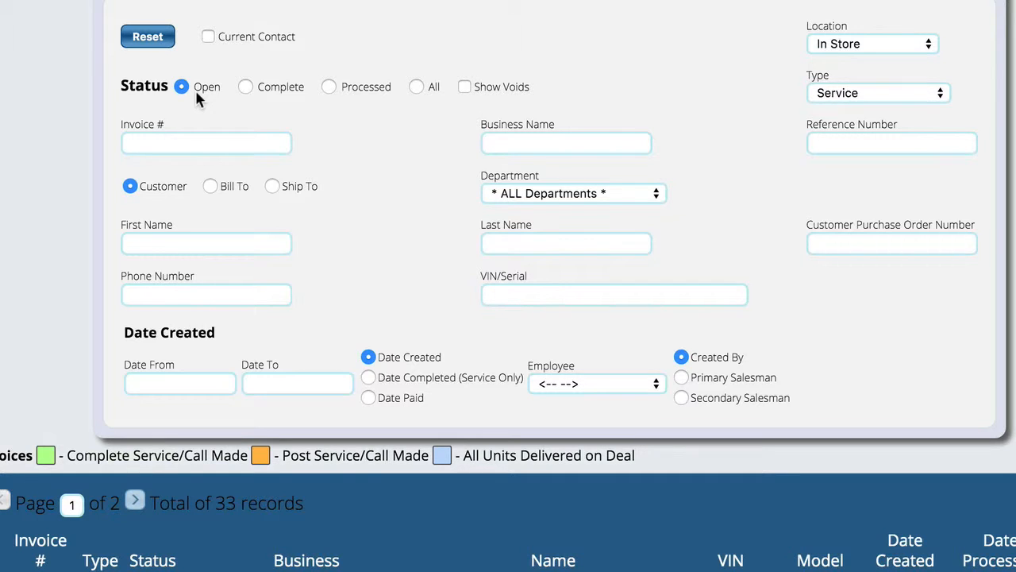
{"action": "left_click", "coordinate": [245, 87]}
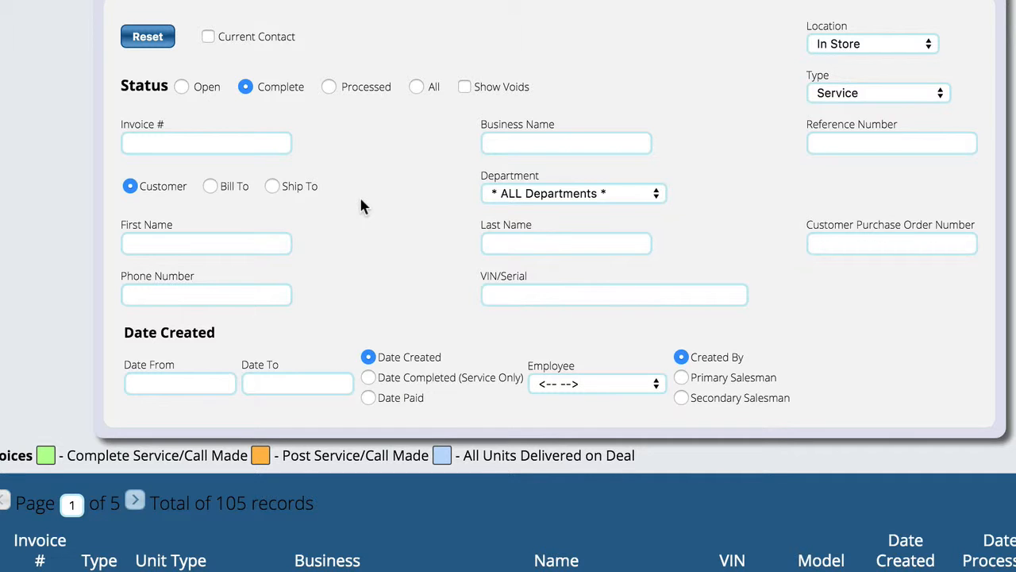
- Check the posted/received regular parts purchase orders in Payables, and open the list of sold units that are not yet paid
{"action": "scroll", "coordinate": [359, 196], "scroll_direction": "up", "scroll_amount": 3}
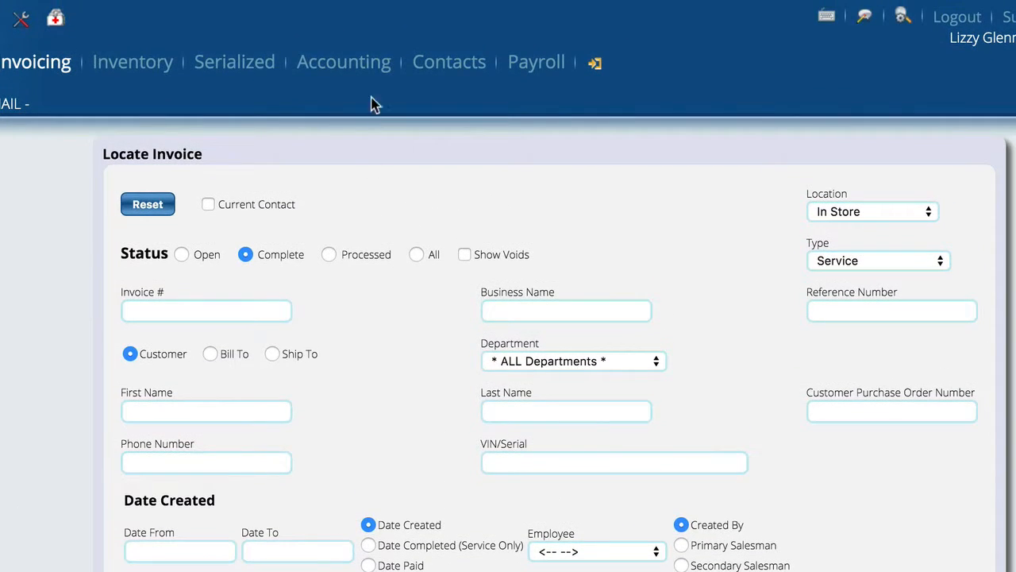
{"action": "left_click", "coordinate": [350, 69]}
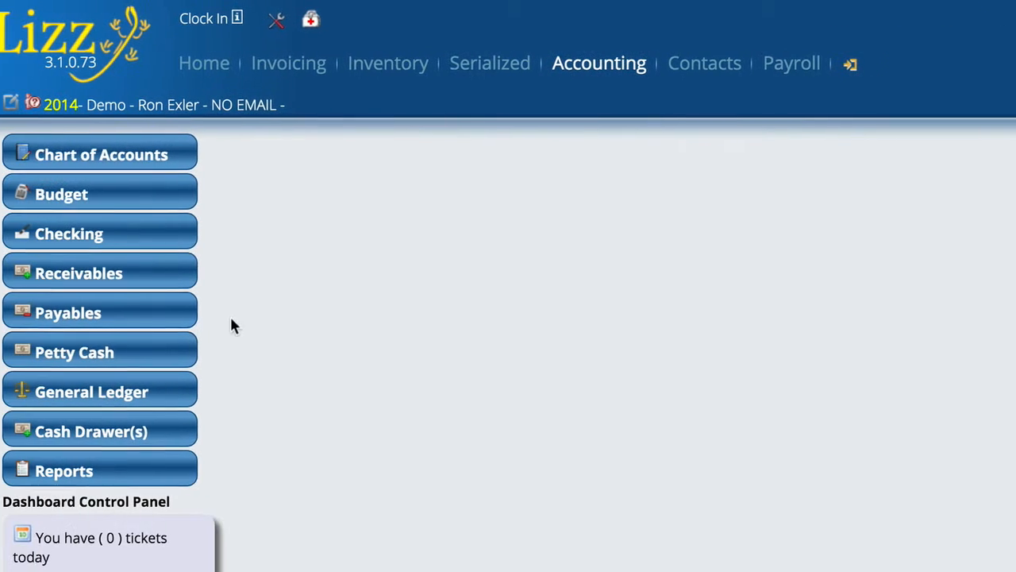
{"action": "left_click", "coordinate": [83, 313]}
{"action": "left_click", "coordinate": [102, 343]}
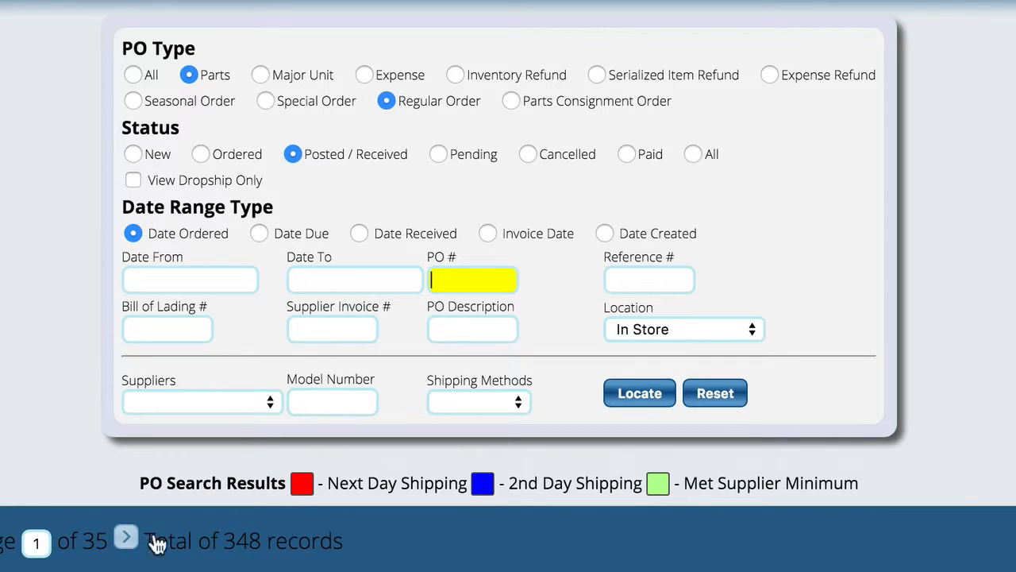
{"action": "left_click_drag", "start_coordinate": [219, 543], "coordinate": [262, 543]}
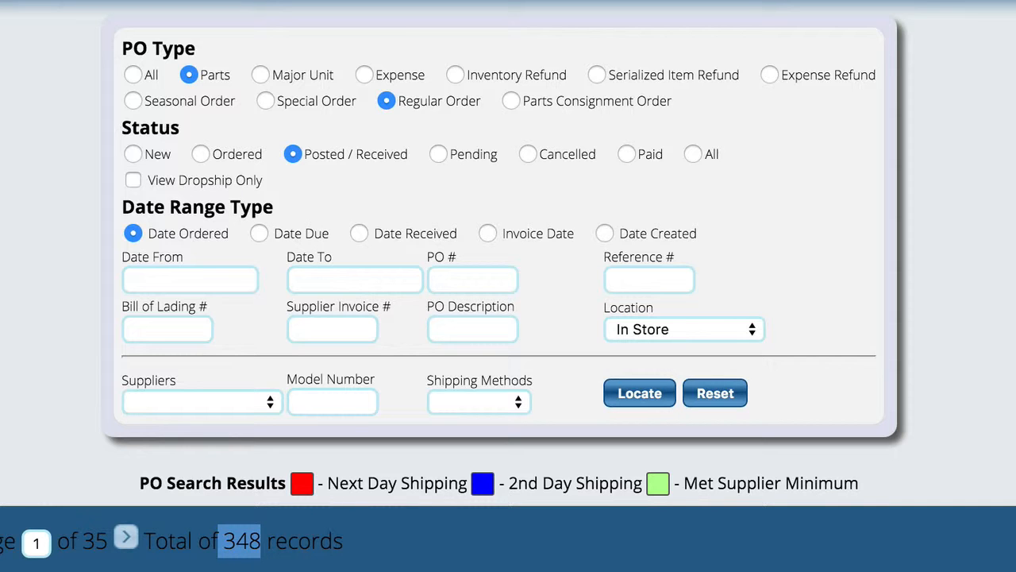
{"action": "left_click", "coordinate": [266, 560]}
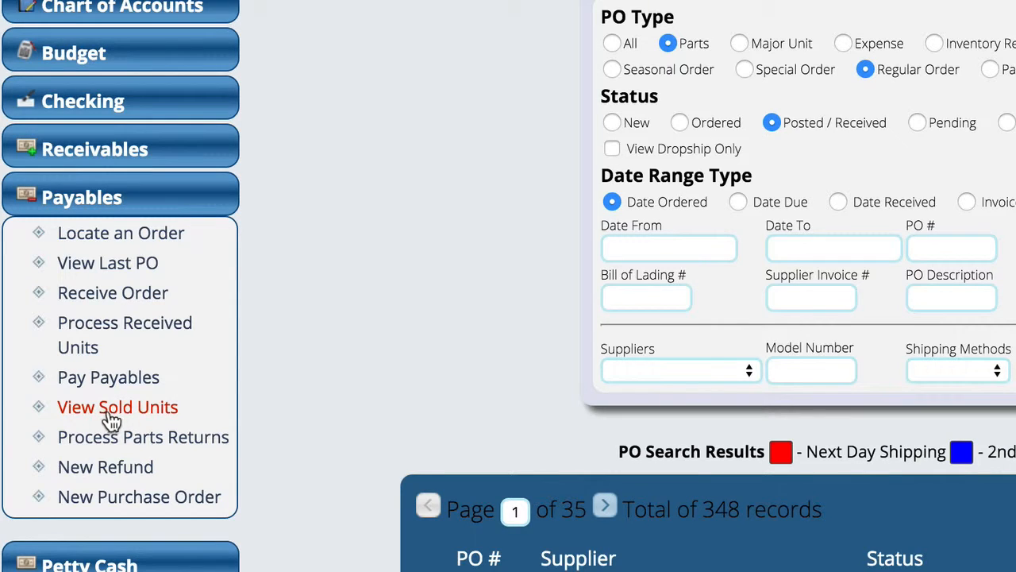
{"action": "left_click", "coordinate": [110, 413]}
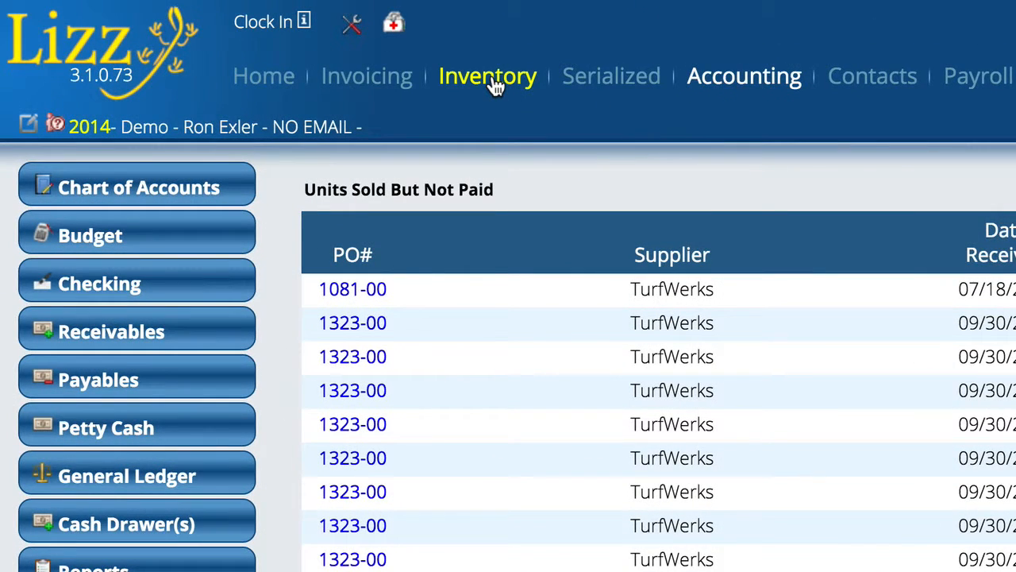
- Open the Adjusted Inventory report from the Inventory category of the master reports
{"action": "left_click", "coordinate": [492, 85]}
{"action": "mouse_move", "coordinate": [833, 85]}
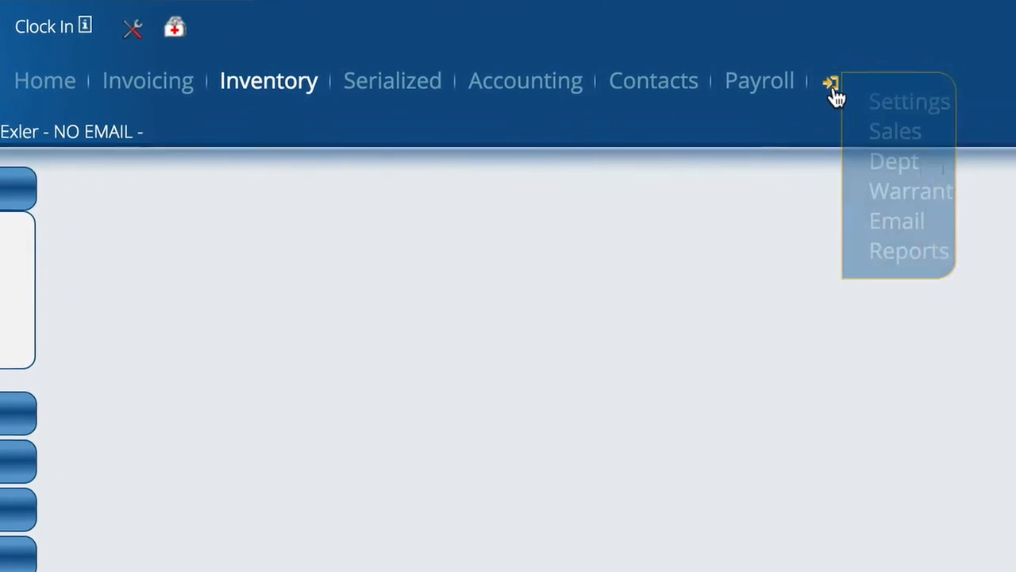
{"action": "left_click", "coordinate": [885, 226]}
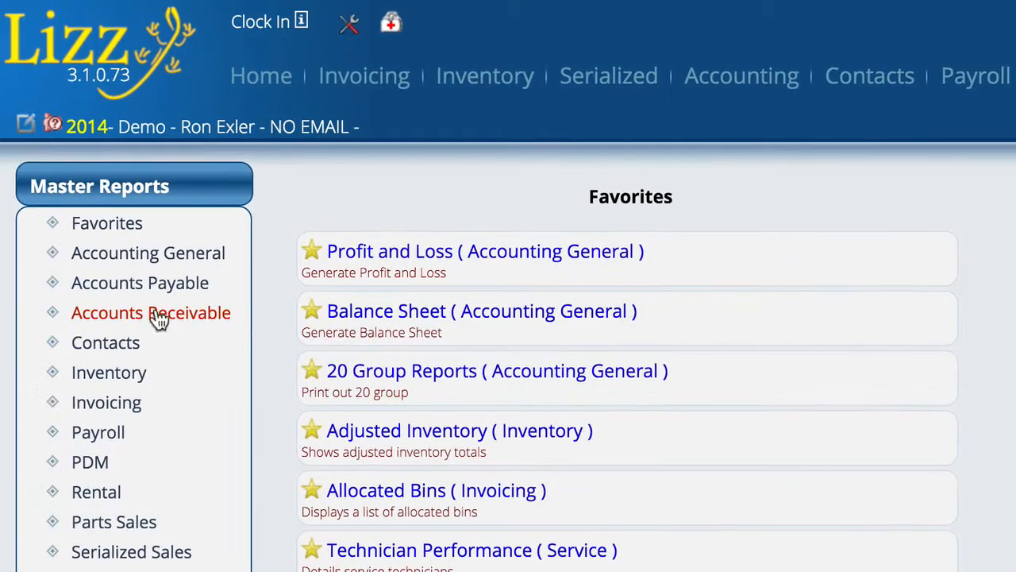
{"action": "left_click", "coordinate": [111, 374]}
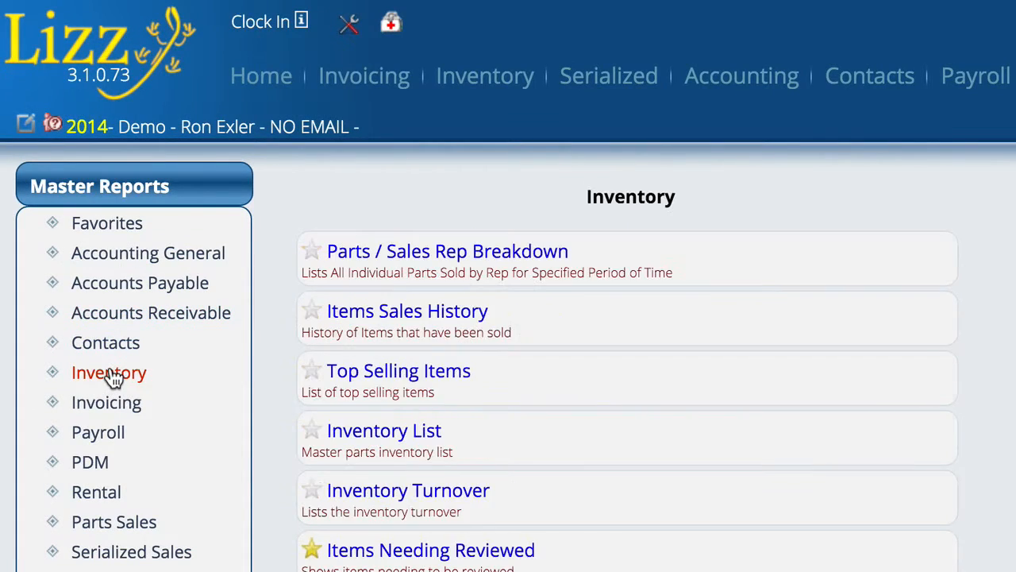
{"action": "scroll", "coordinate": [672, 384], "scroll_direction": "down", "scroll_amount": 10}
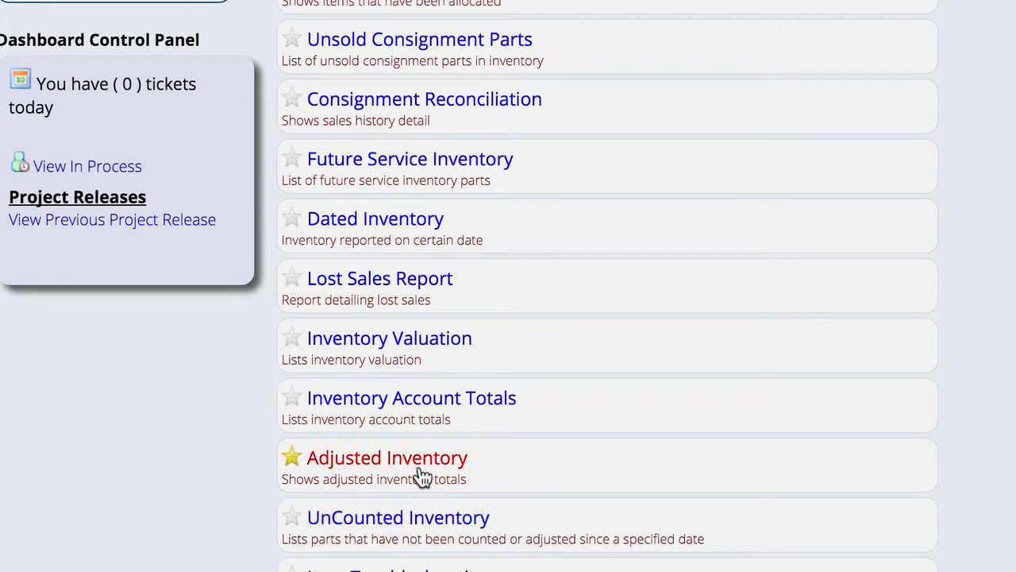
{"action": "left_click", "coordinate": [420, 460]}
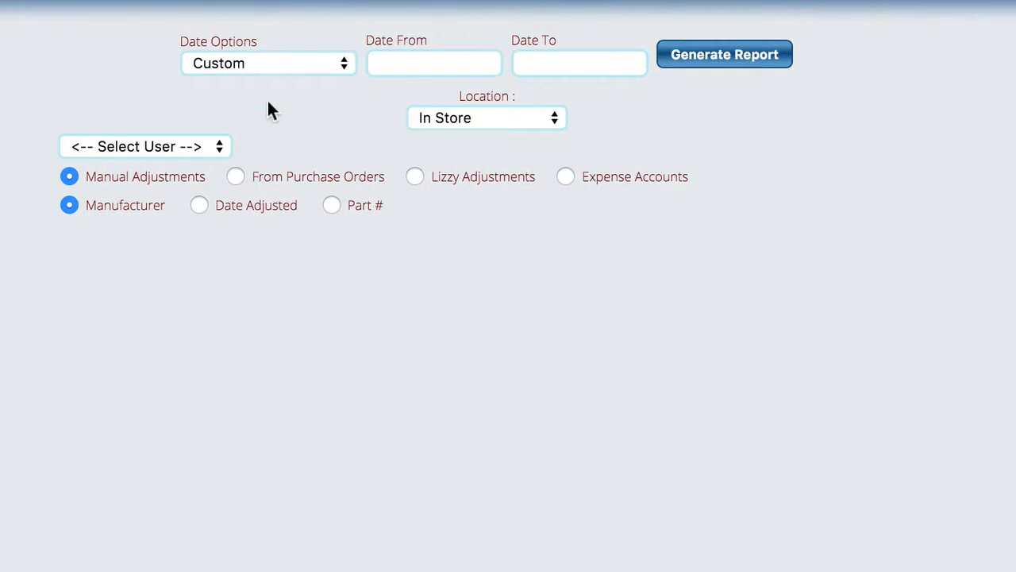
- Generate the manual adjustments report for Last Month at the In Store location, and switch the adjustment type to Lizzy Adjustments
{"action": "left_click", "coordinate": [284, 64]}
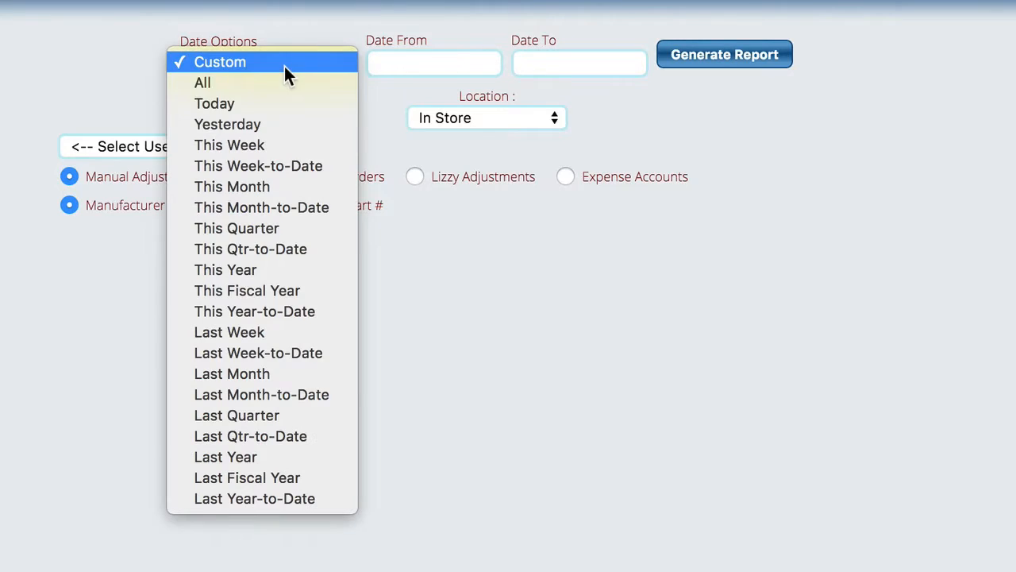
{"action": "left_click", "coordinate": [258, 375]}
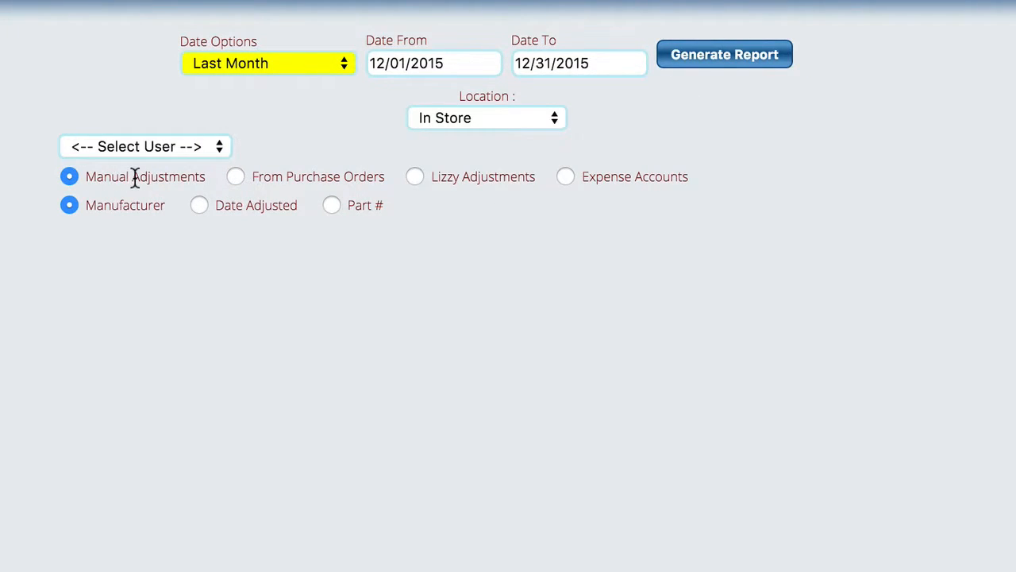
{"action": "left_click", "coordinate": [731, 63]}
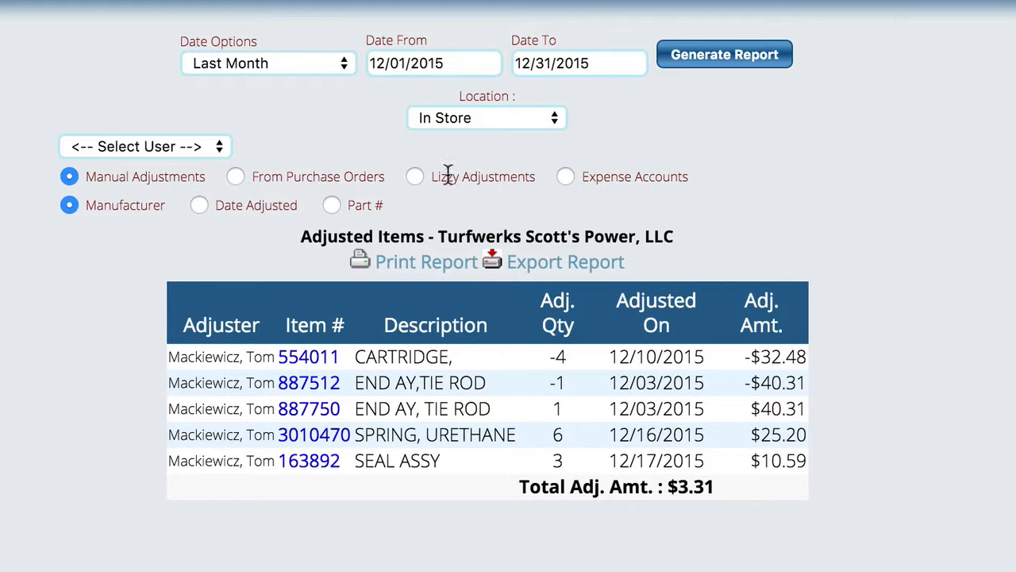
{"action": "left_click", "coordinate": [414, 176]}
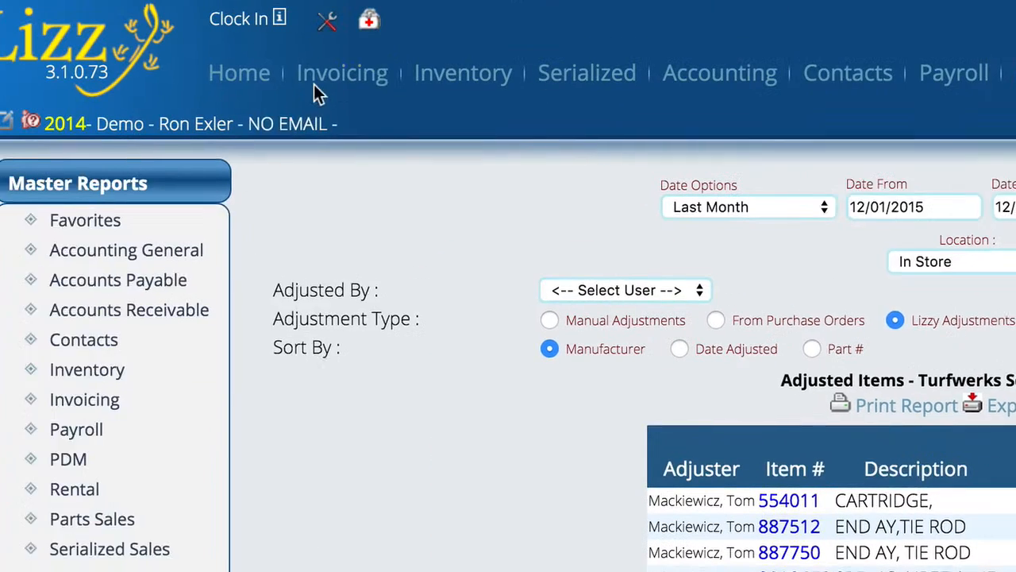
- Locate the service tickets, check the Open status, and examine the list of Complete tickets
{"action": "left_click", "coordinate": [359, 86]}
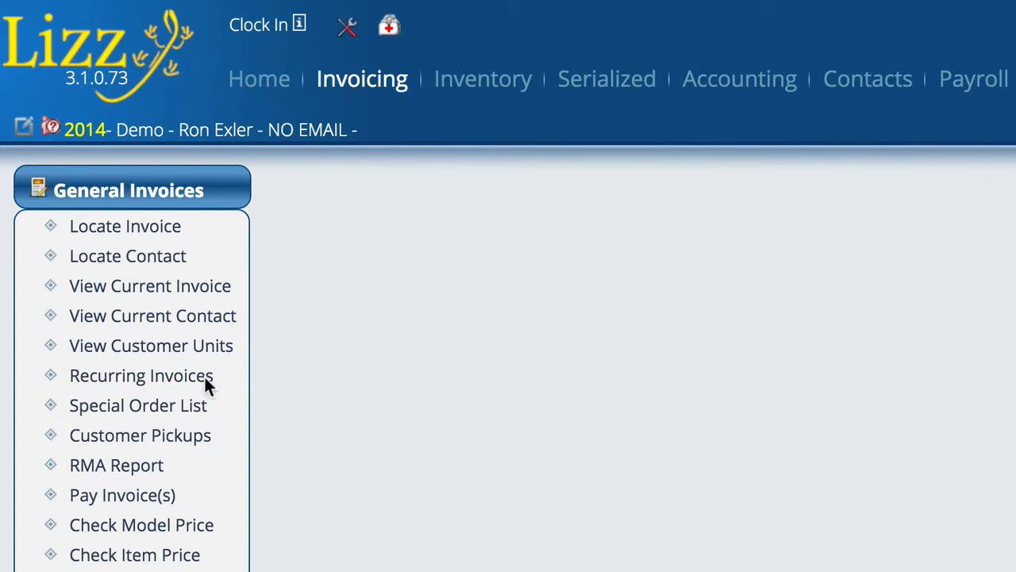
{"action": "left_click", "coordinate": [134, 192]}
{"action": "left_click", "coordinate": [123, 291]}
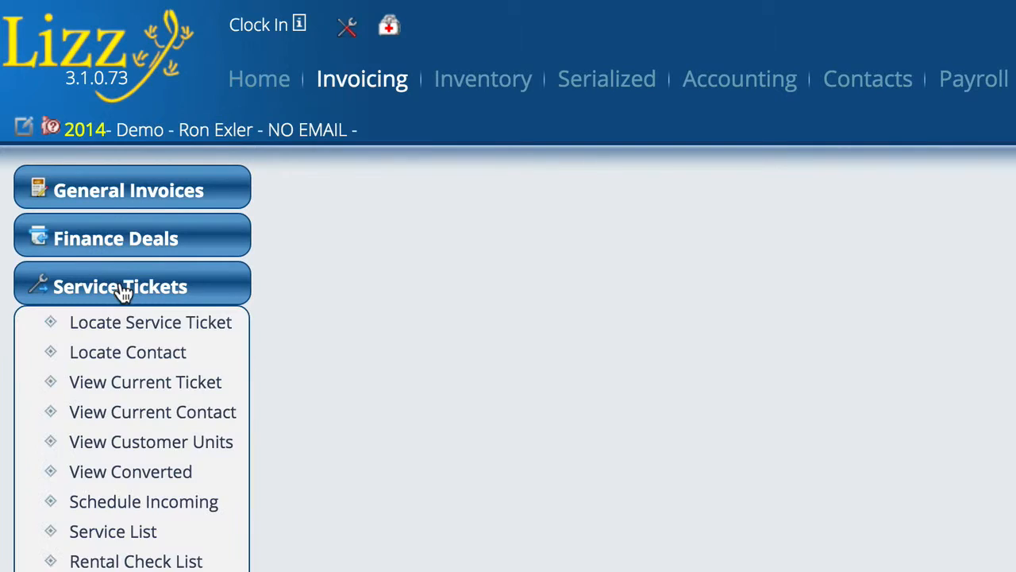
{"action": "left_click", "coordinate": [125, 323]}
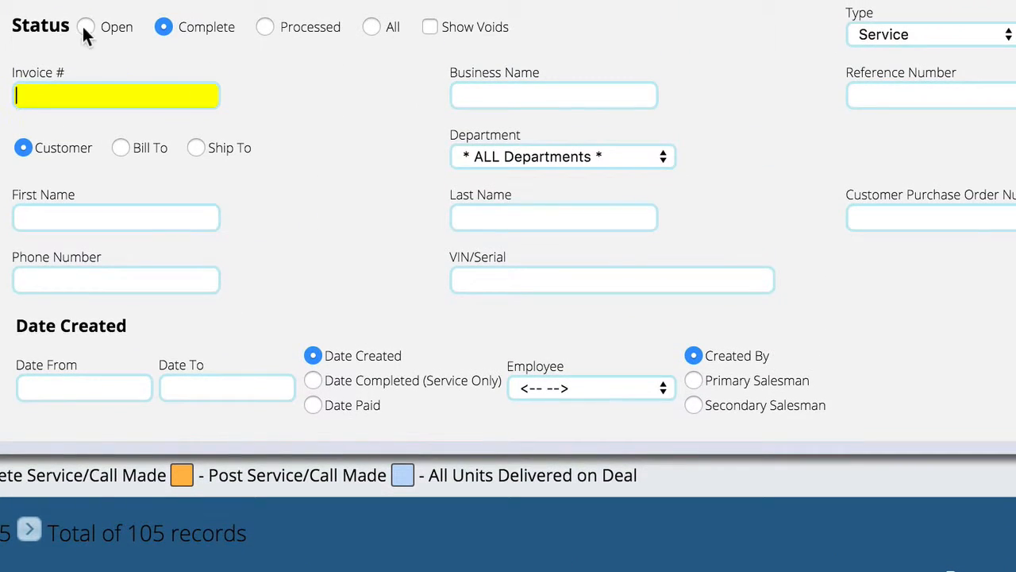
{"action": "left_click", "coordinate": [85, 27]}
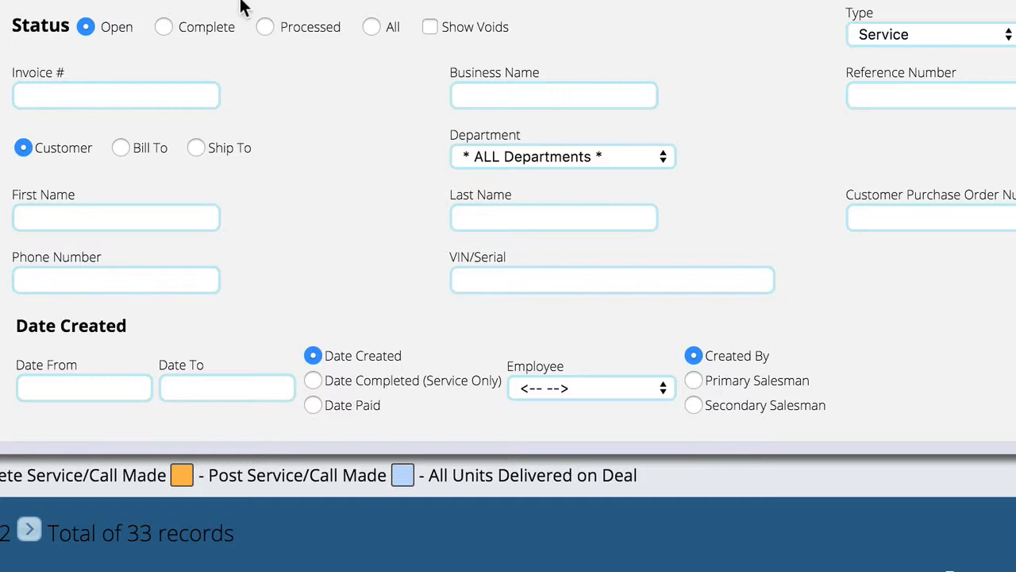
{"action": "left_click", "coordinate": [170, 23]}
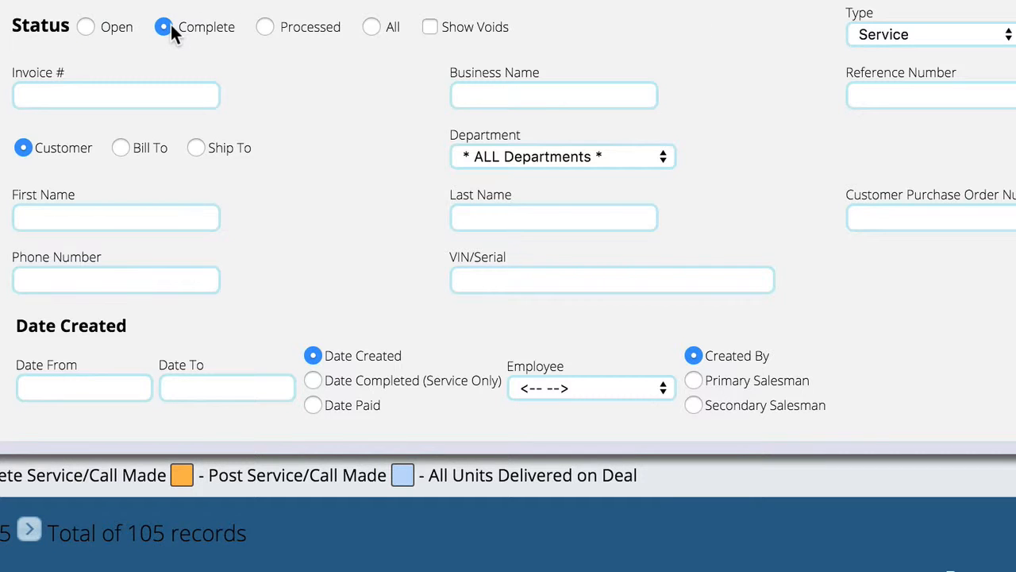
{"action": "scroll", "coordinate": [393, 325], "scroll_direction": "down", "scroll_amount": 5}
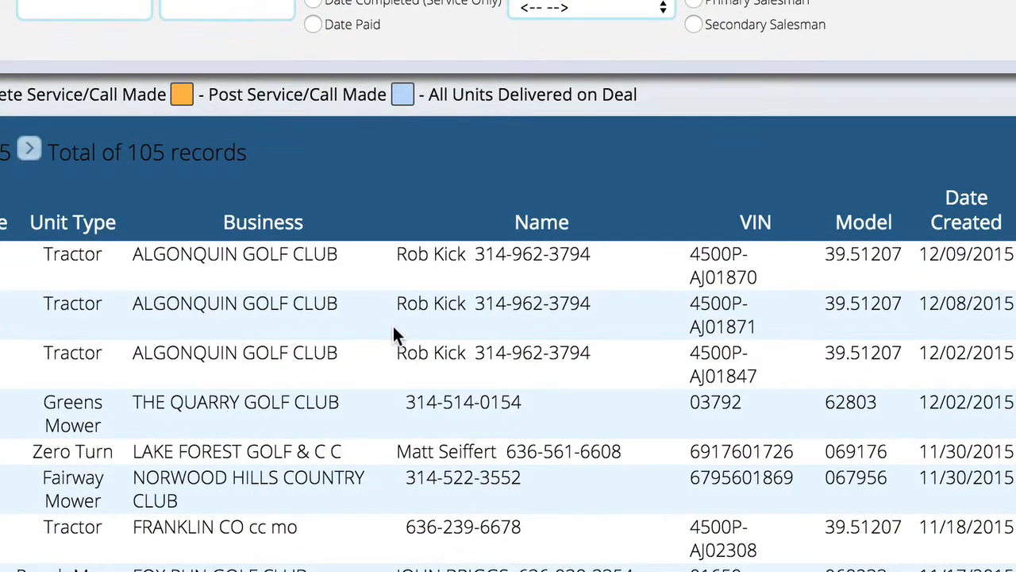
{"action": "scroll", "coordinate": [393, 327], "scroll_direction": "down", "scroll_amount": 3}
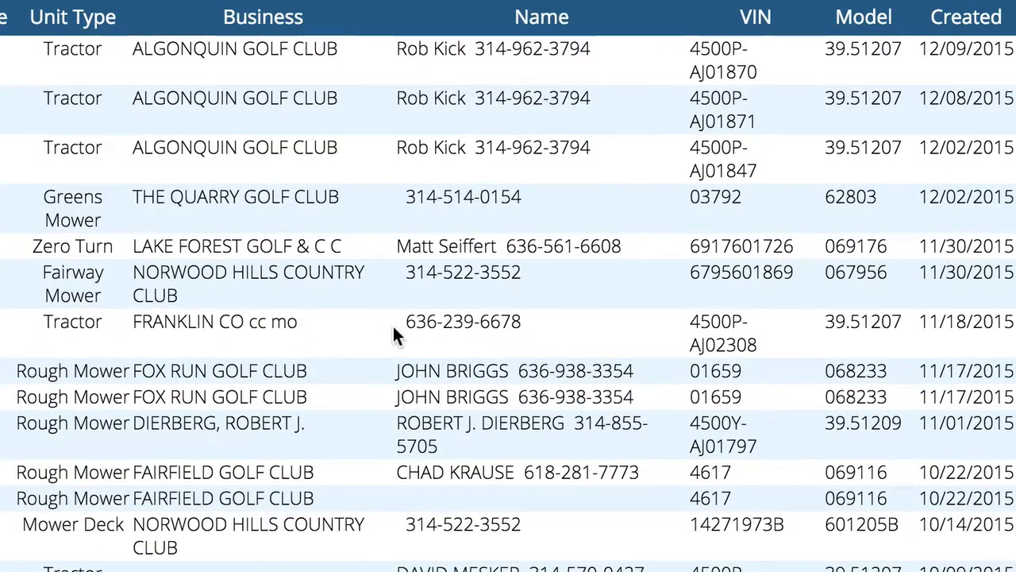
- Show the Checking options in Accounting
{"action": "scroll", "coordinate": [392, 324], "scroll_direction": "up", "scroll_amount": 10}
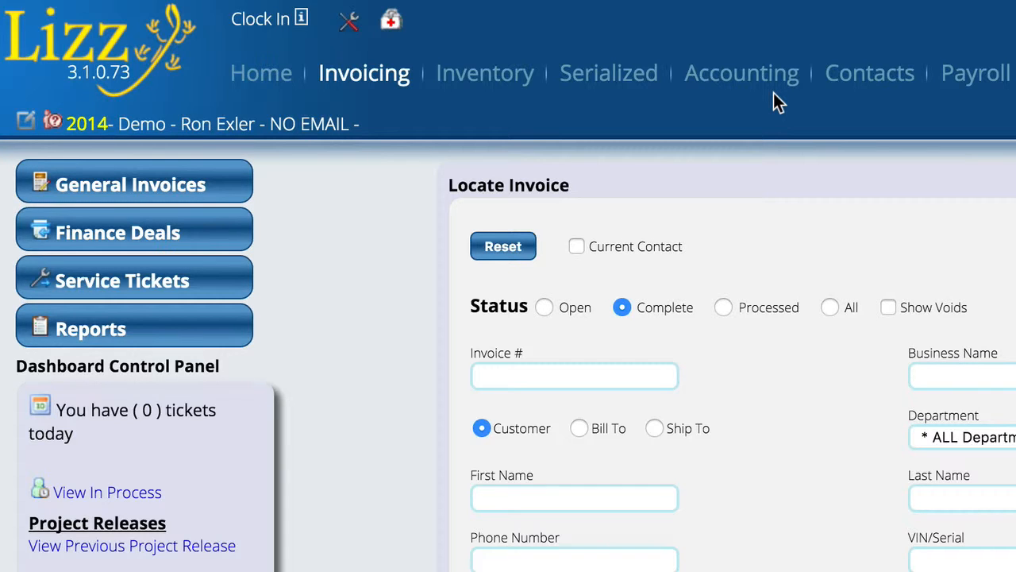
{"action": "left_click", "coordinate": [755, 80]}
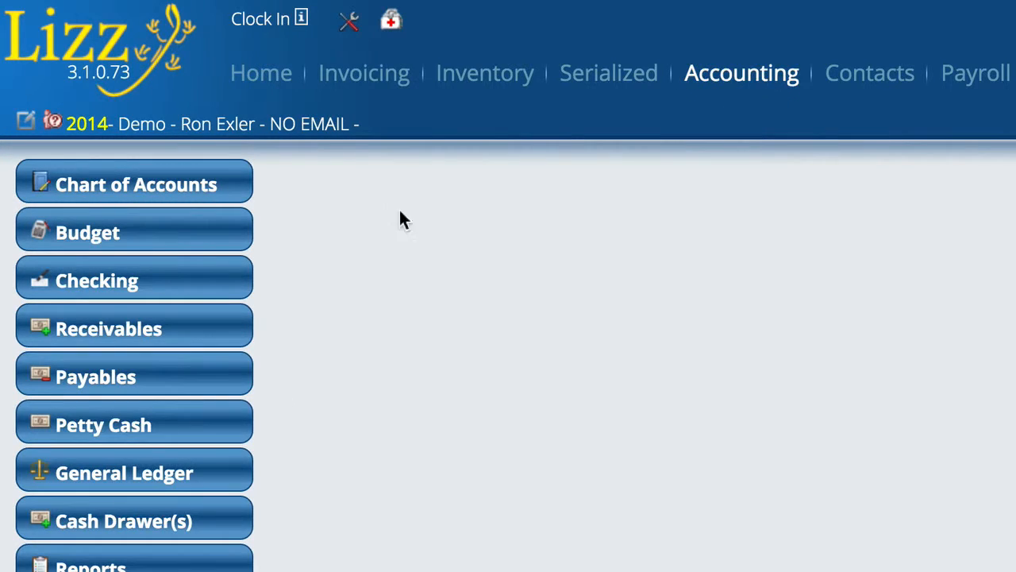
{"action": "left_click", "coordinate": [113, 286]}
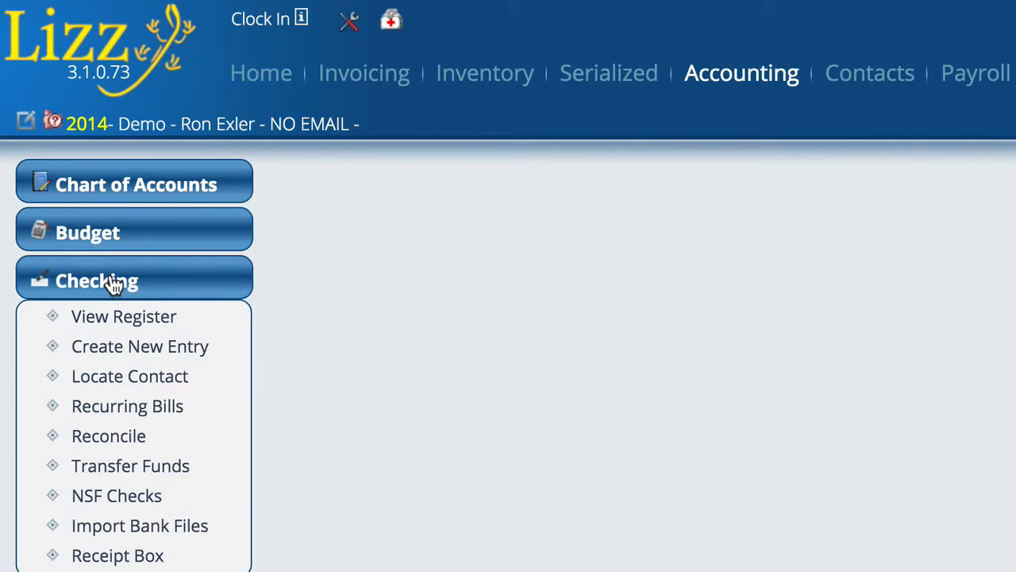